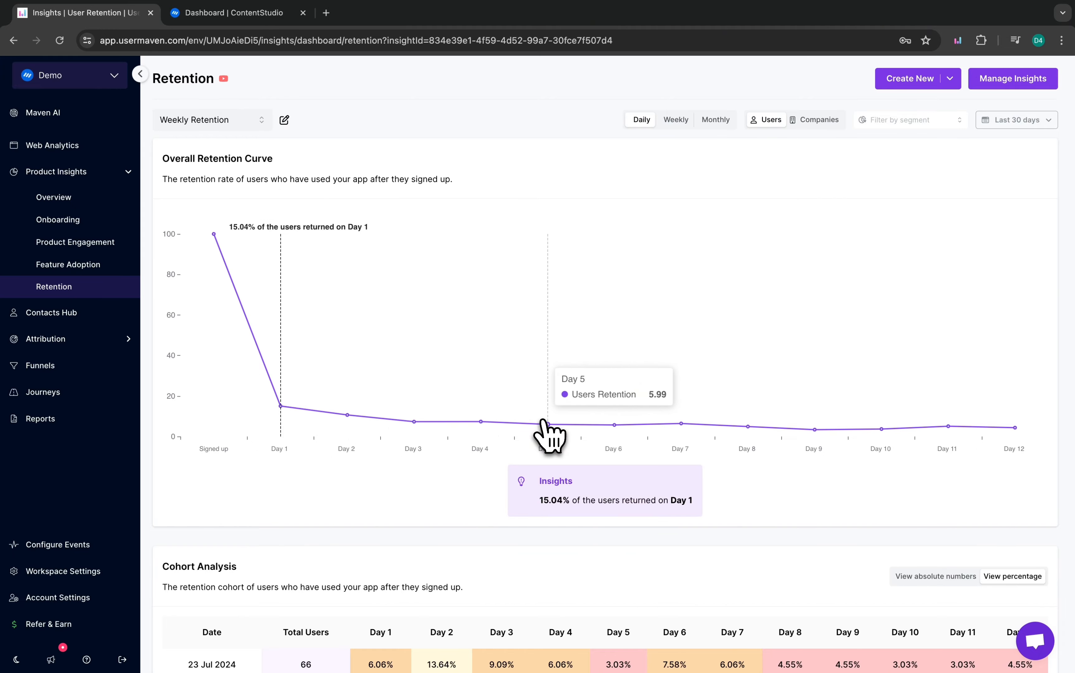
{"action": "scroll", "coordinate": [926, 427], "scroll_direction": "down", "scroll_amount": 5}
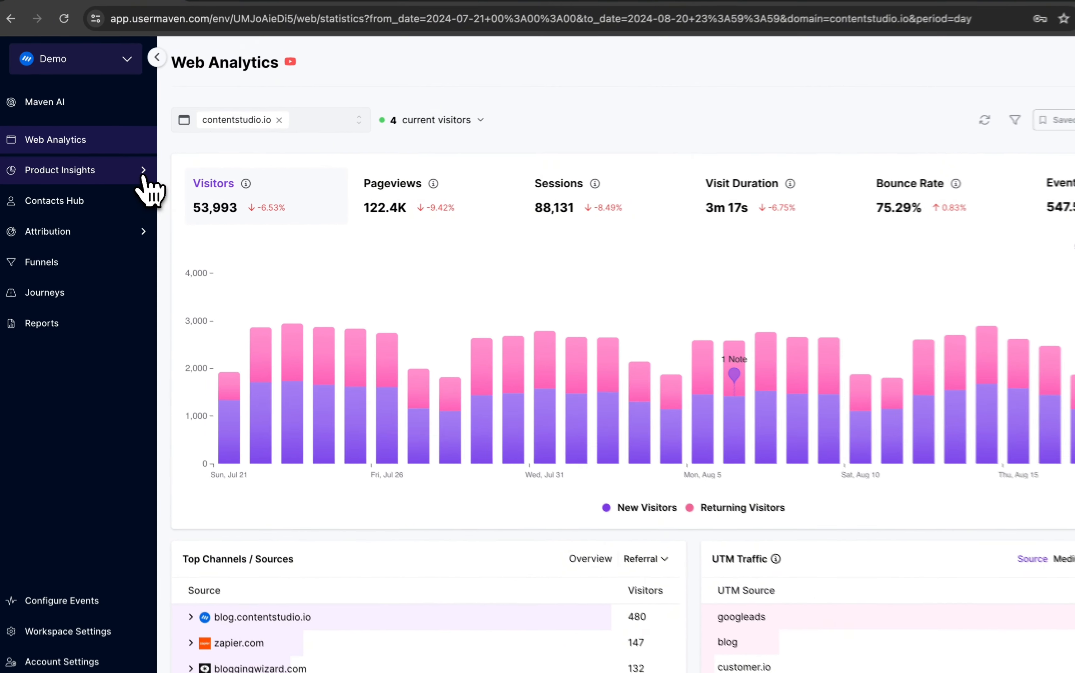
Open the Retention page of Product Insights and start creating a new User Retention insight.
{"action": "left_click", "coordinate": [128, 172]}
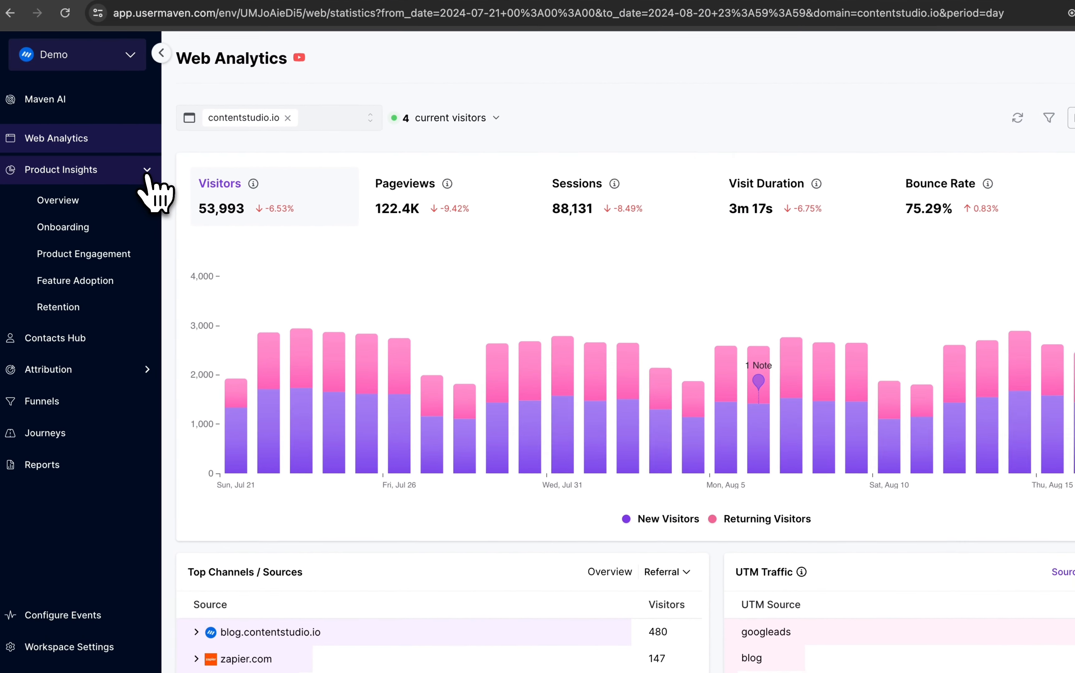
{"action": "left_click", "coordinate": [68, 306]}
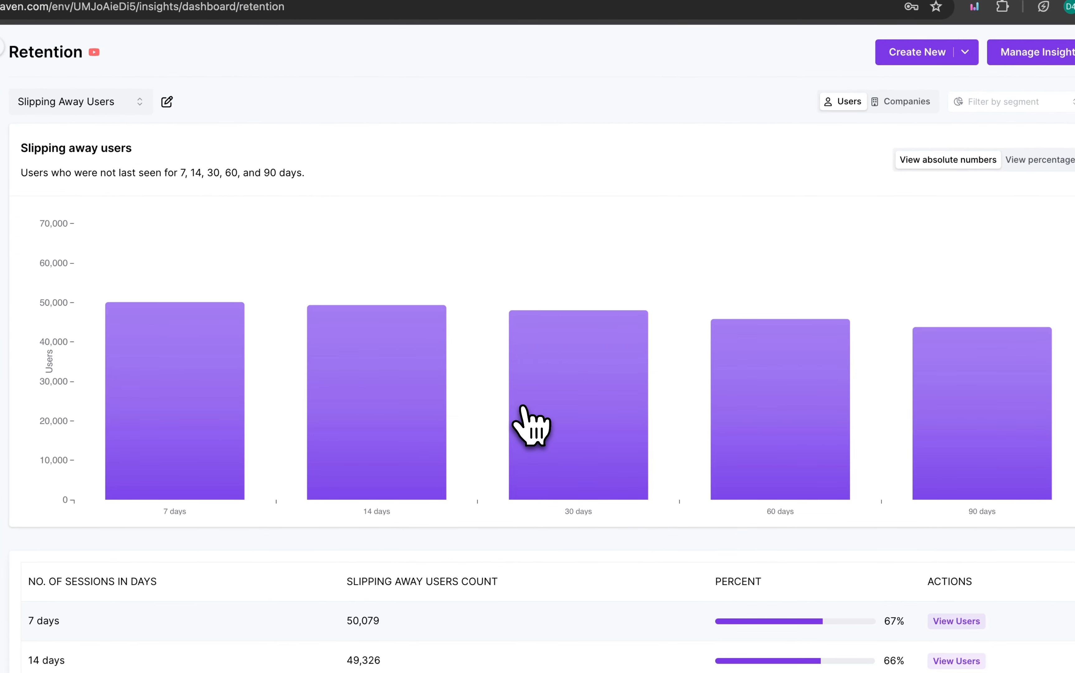
{"action": "left_click", "coordinate": [900, 53]}
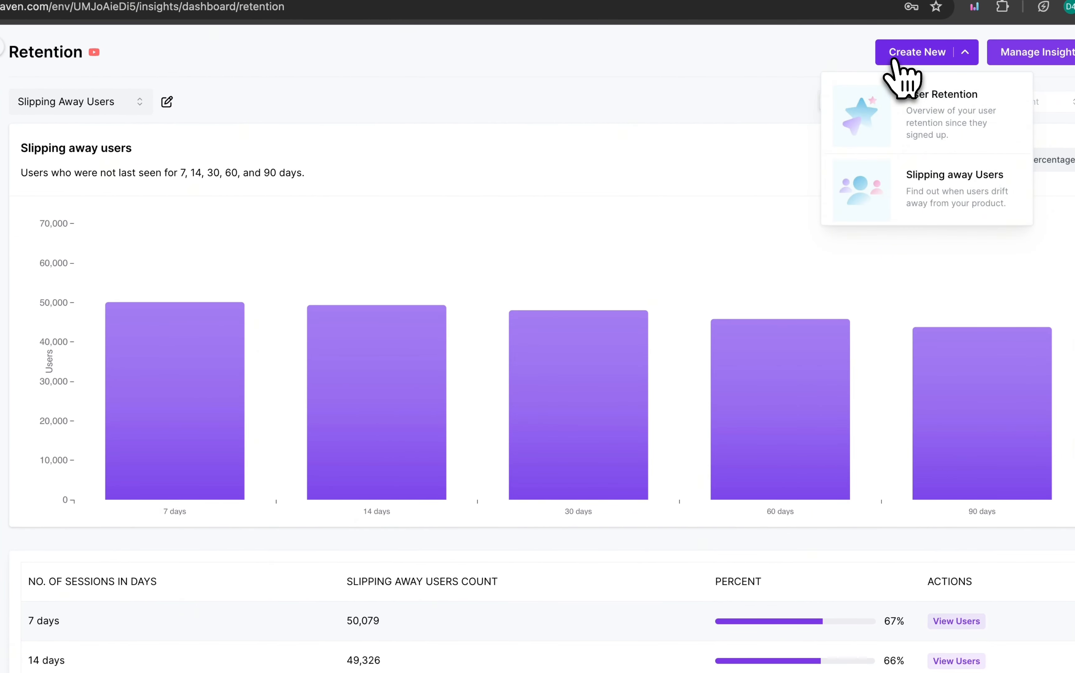
{"action": "left_click", "coordinate": [901, 87]}
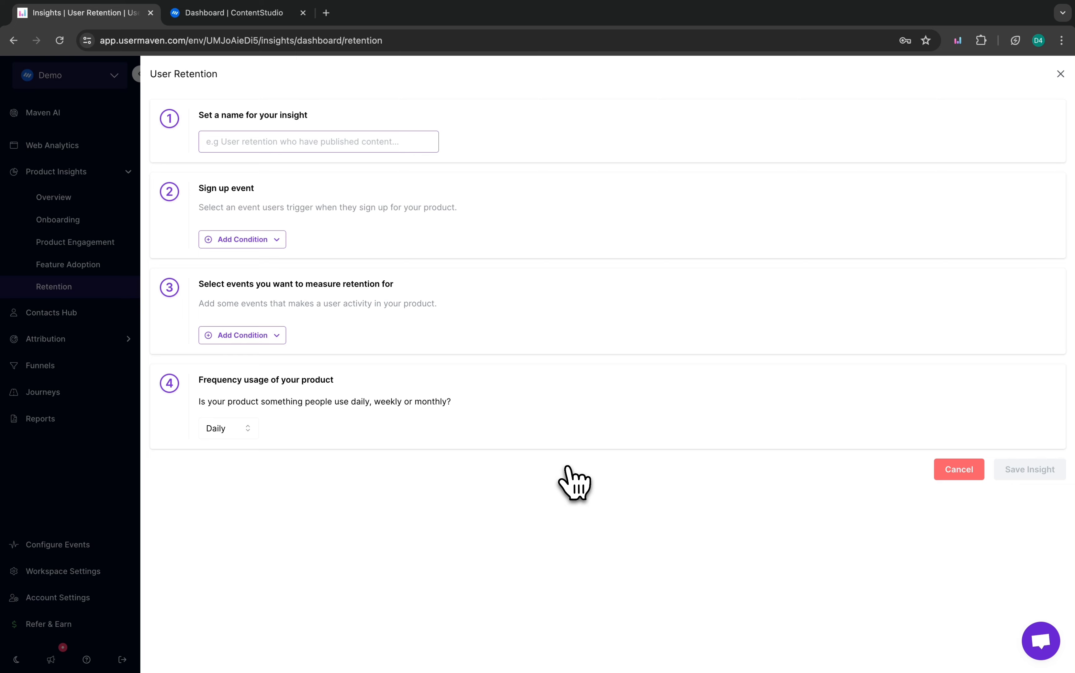
View the ContentStudio dashboard briefly, return to the Usermaven insight form and name the insight Weekly Retention.
{"action": "left_click", "coordinate": [243, 14]}
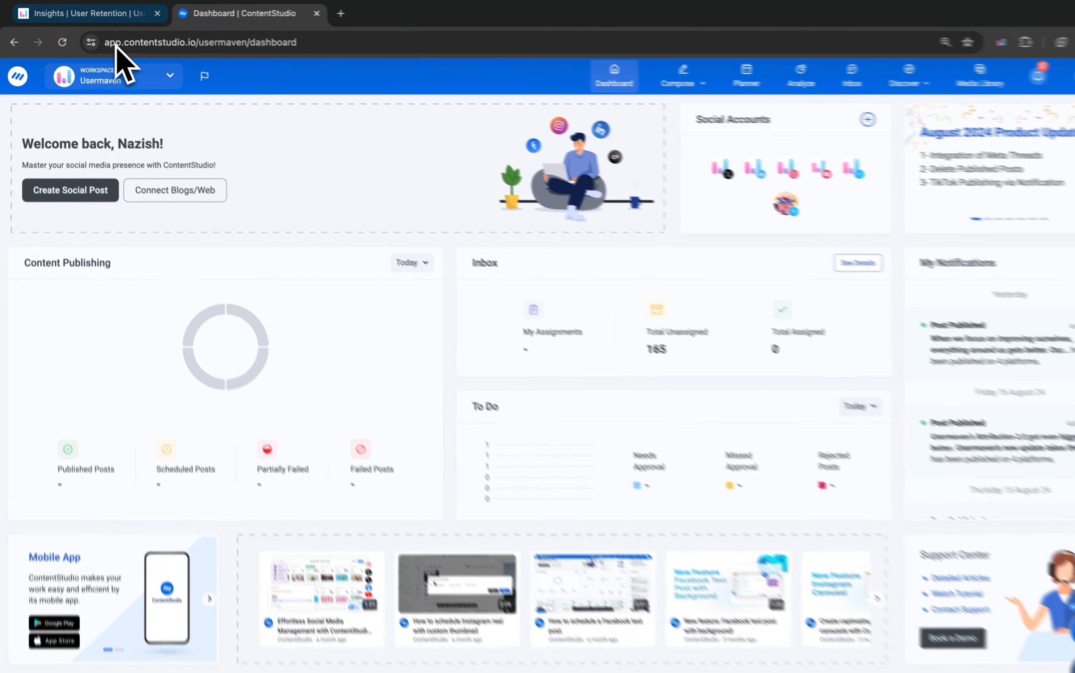
{"action": "left_click", "coordinate": [114, 14]}
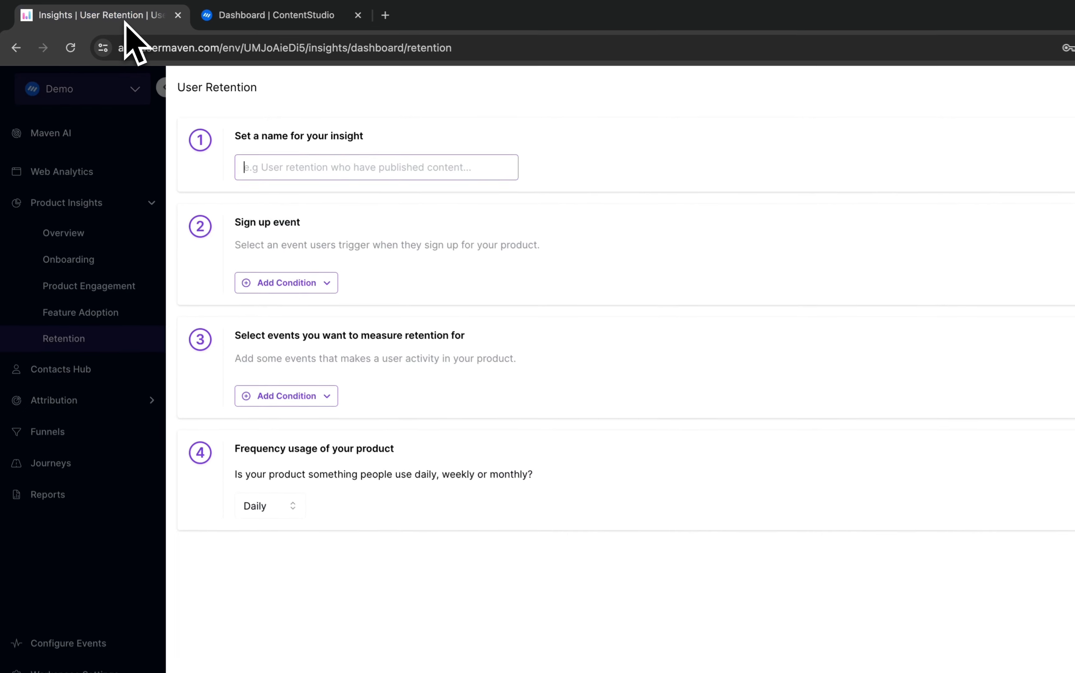
{"action": "left_click", "coordinate": [334, 170]}
{"action": "type", "text": "Weekly Retent"}
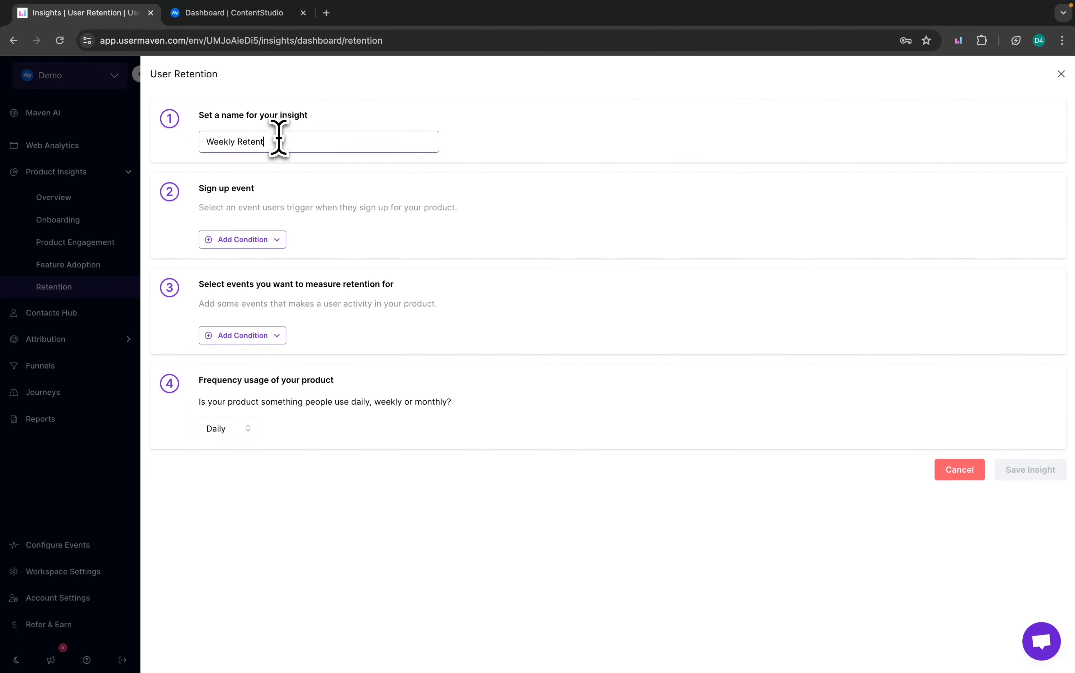
{"action": "type", "text": "ion"}
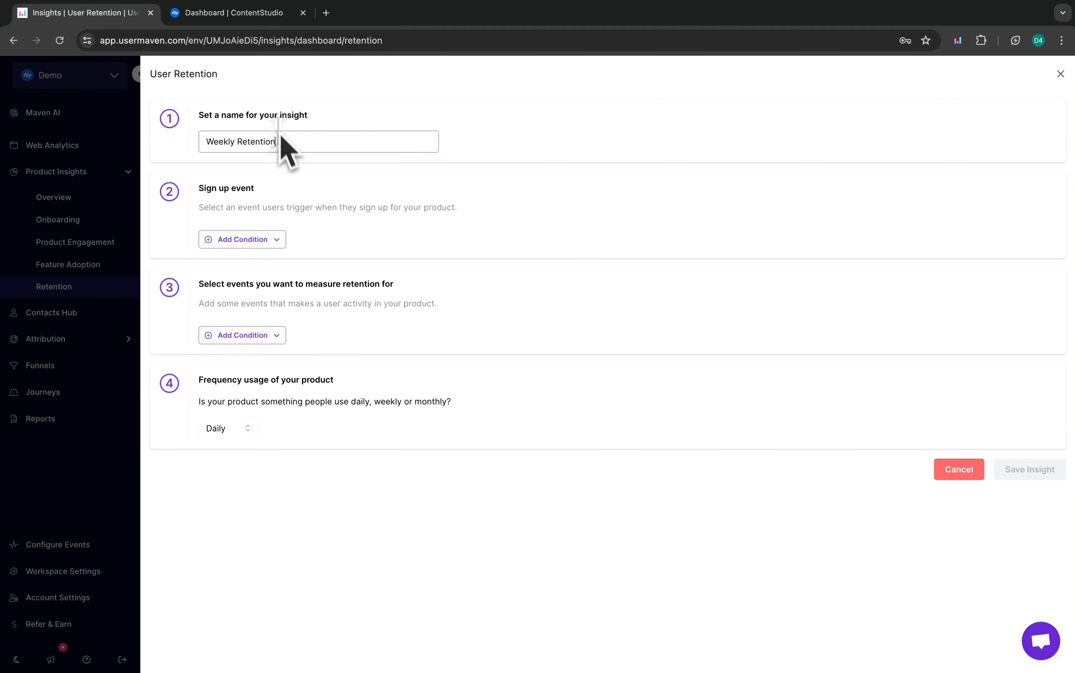
Add a Custom Event condition for the sign up event, using signed_up has been performed.
{"action": "left_click", "coordinate": [231, 239]}
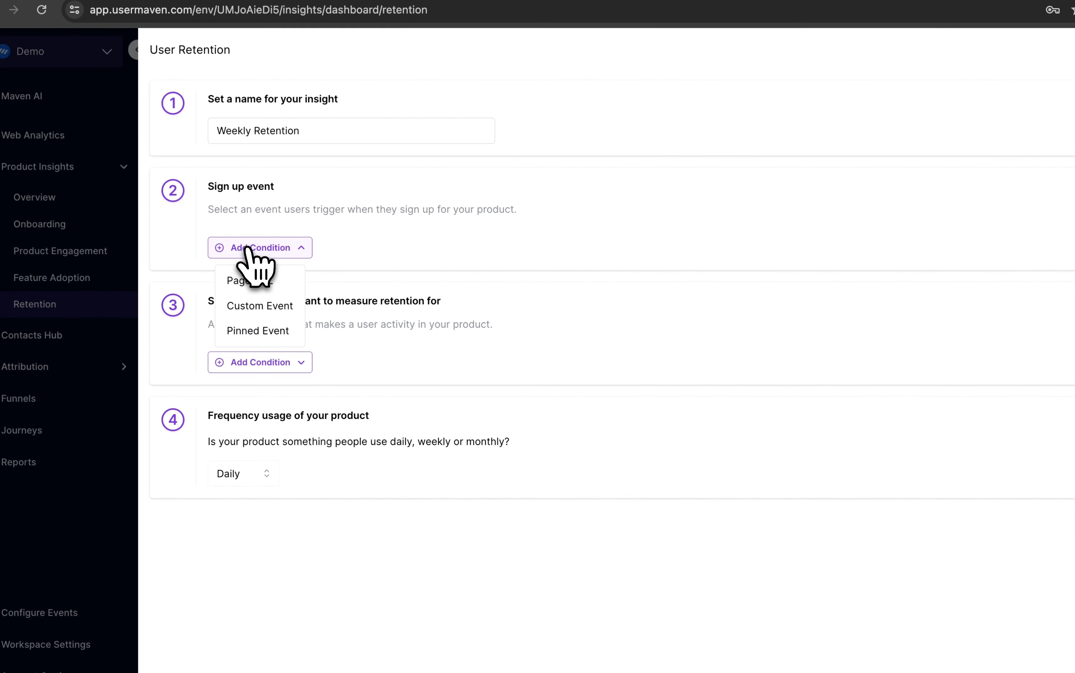
{"action": "left_click", "coordinate": [254, 311]}
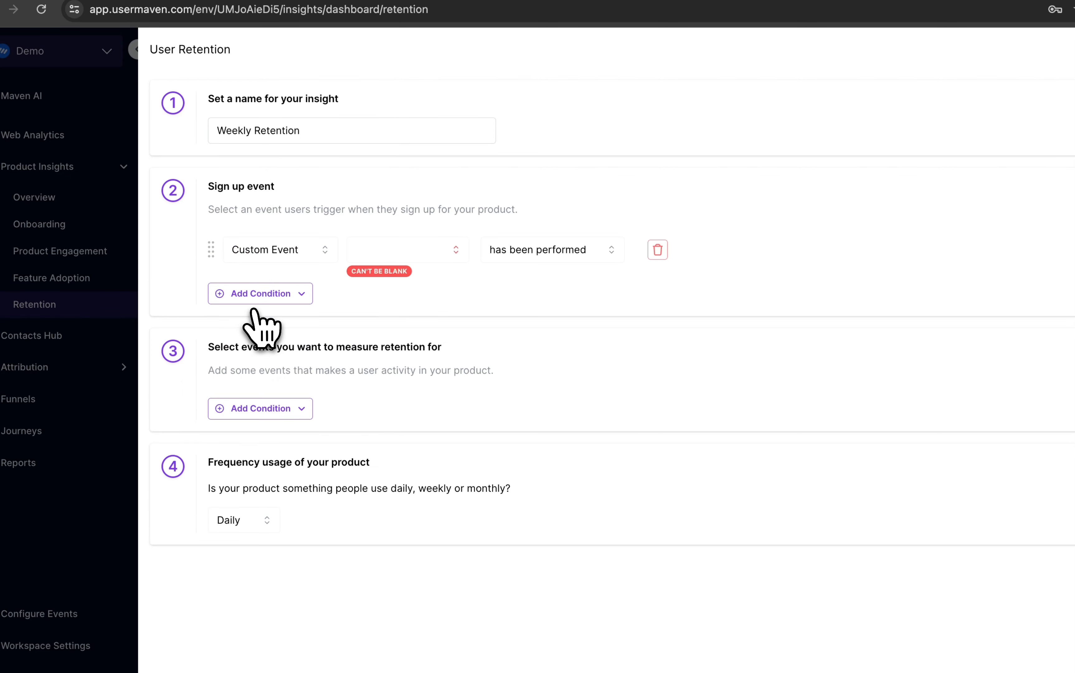
{"action": "left_click", "coordinate": [400, 248]}
{"action": "type", "text": "sign"}
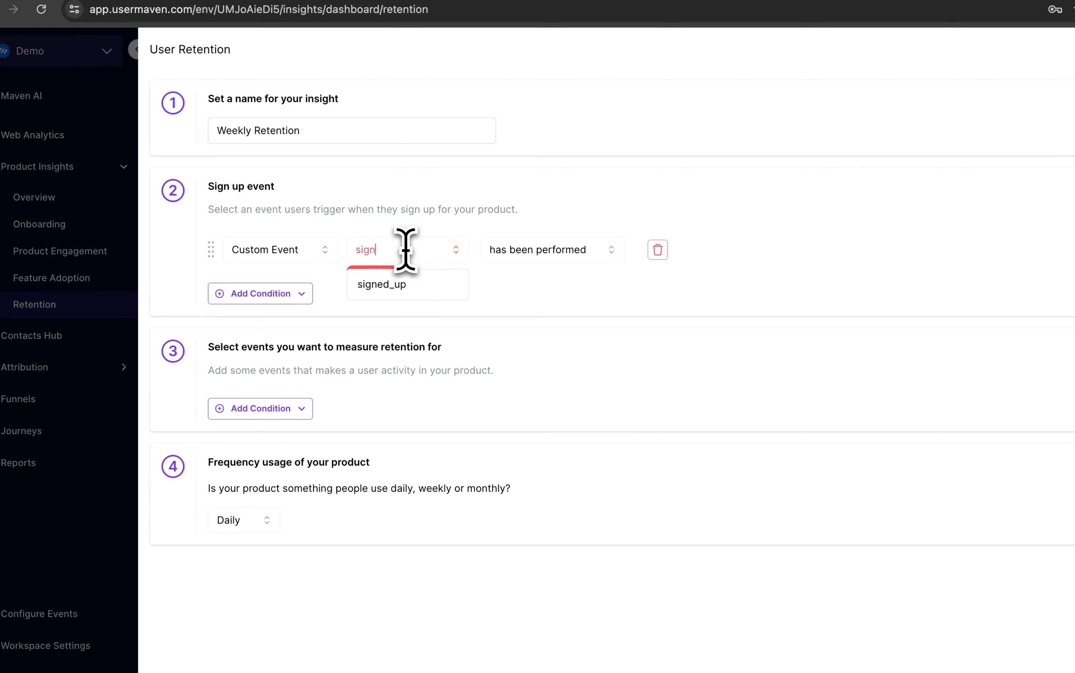
{"action": "left_click", "coordinate": [412, 284]}
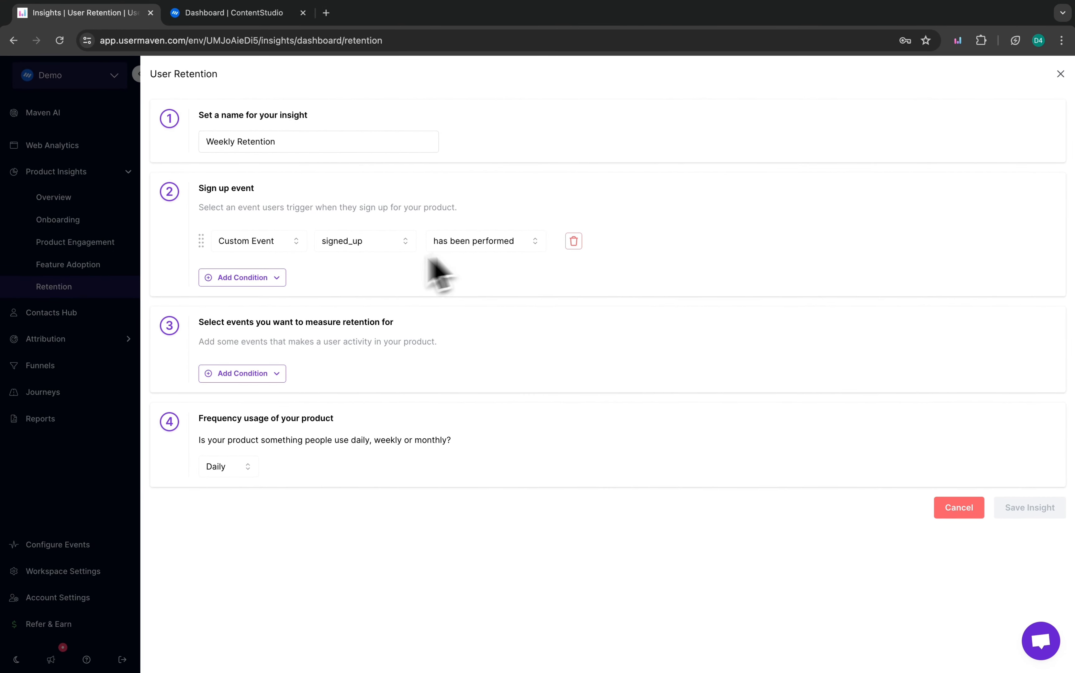
Add a Custom Event condition to the events measured for retention, using user_identify has been performed.
{"action": "left_click", "coordinate": [246, 374]}
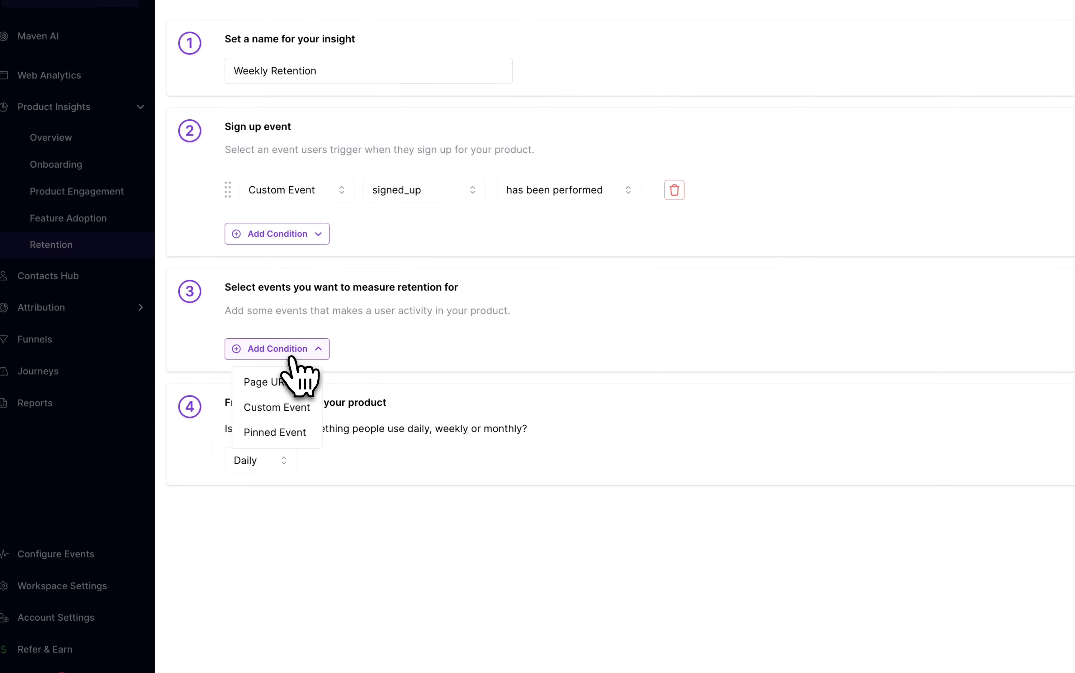
{"action": "left_click", "coordinate": [296, 408]}
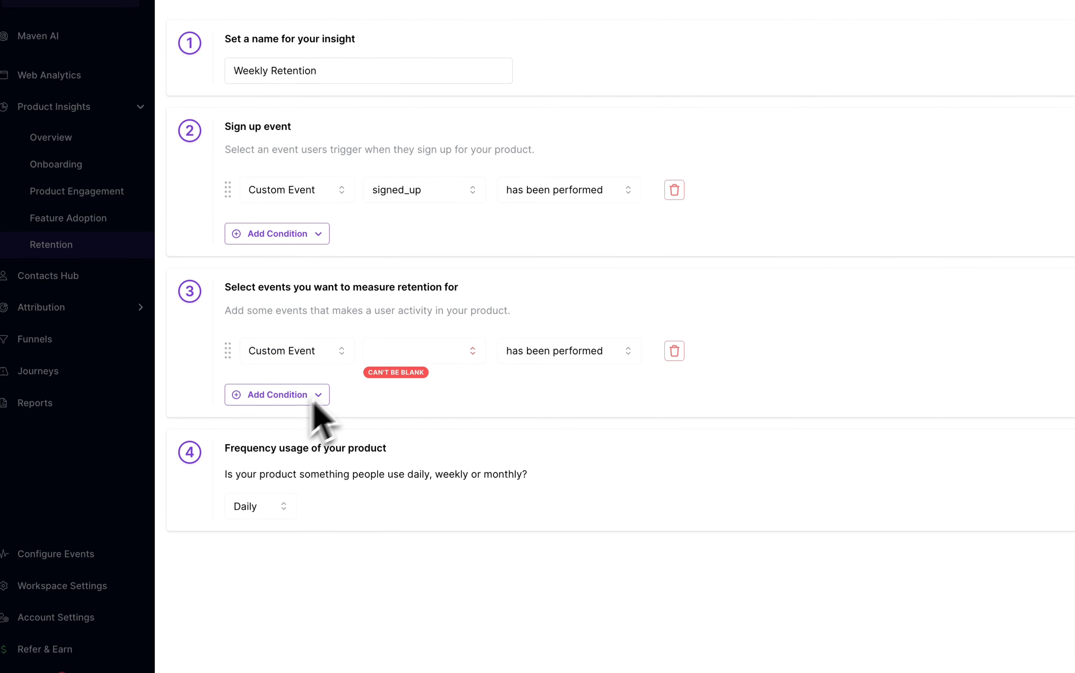
{"action": "left_click", "coordinate": [386, 350]}
{"action": "type", "text": "user"}
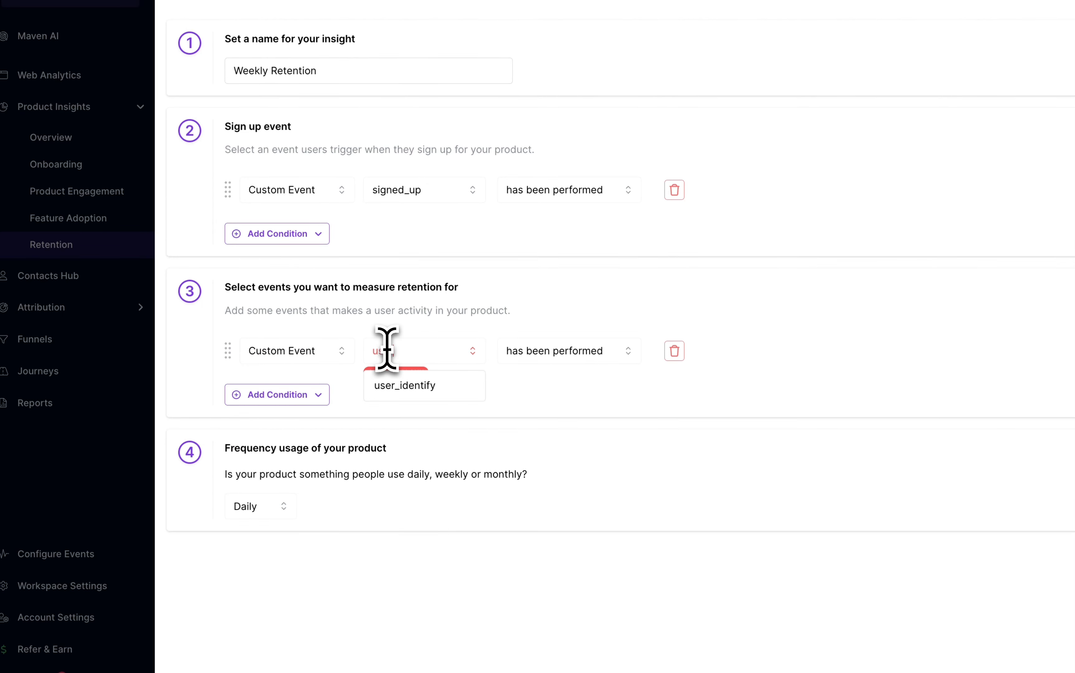
{"action": "left_click", "coordinate": [405, 385]}
Add a second, alternative Custom Event condition to the retention events, using logged_in has been performed.
{"action": "left_click", "coordinate": [307, 400]}
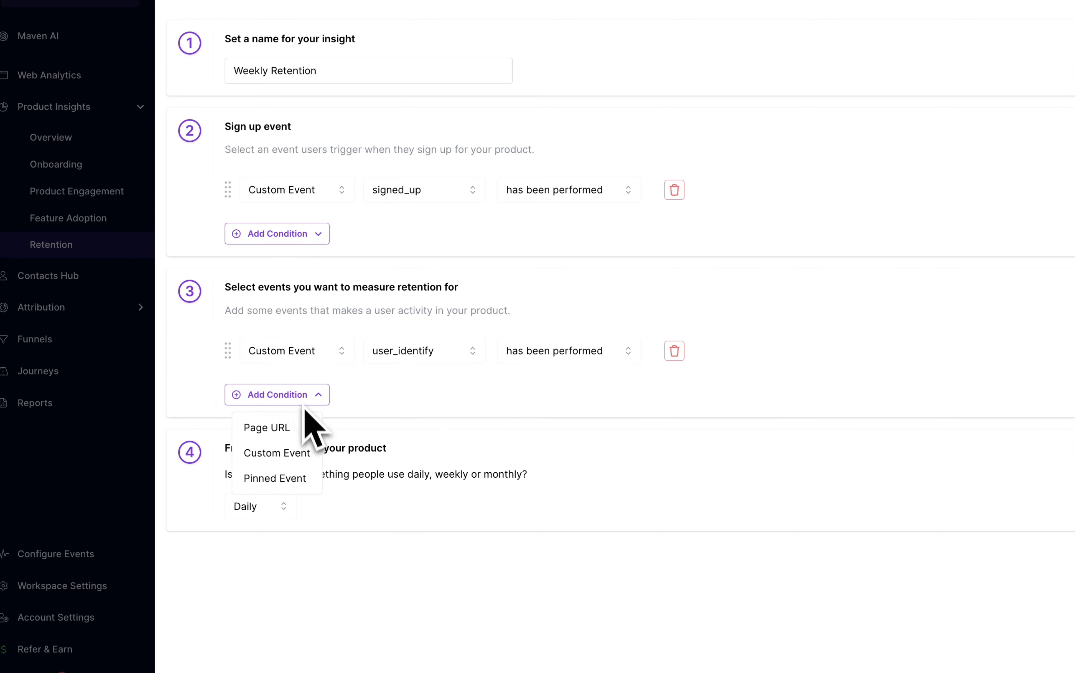
{"action": "left_click", "coordinate": [309, 453]}
{"action": "left_click", "coordinate": [382, 413]}
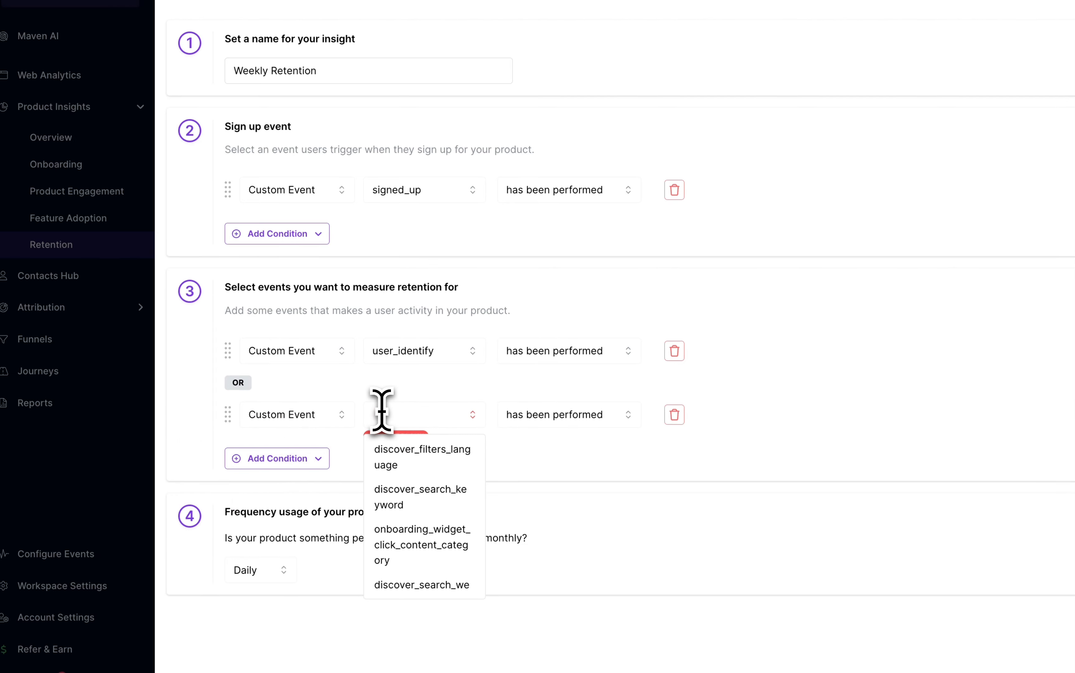
{"action": "type", "text": "logg"}
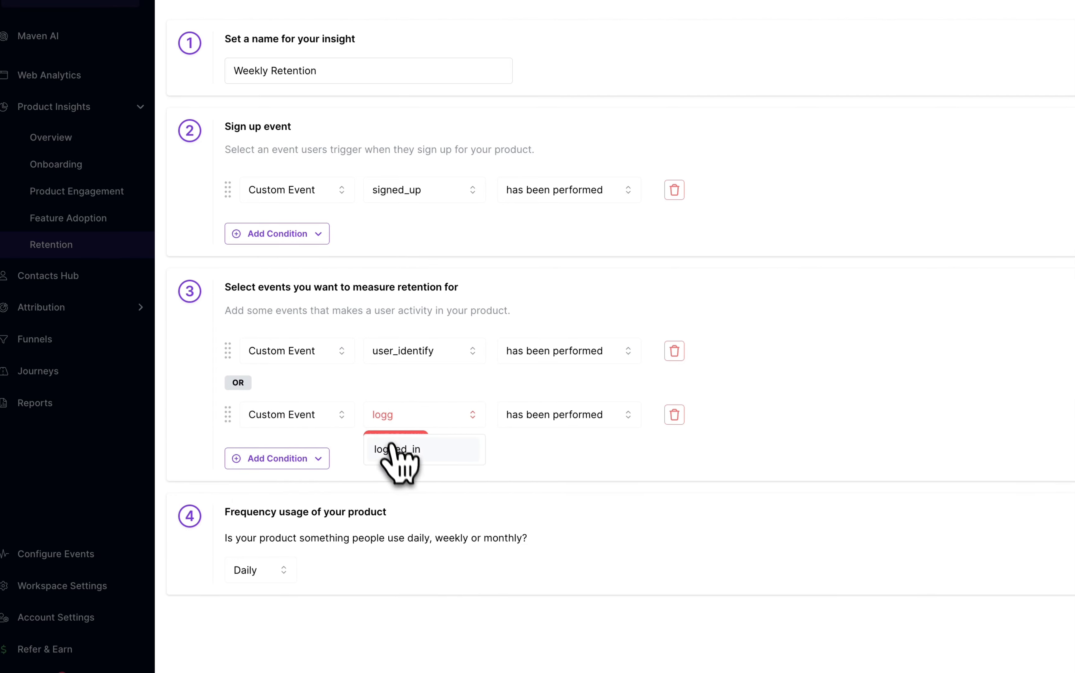
{"action": "left_click", "coordinate": [392, 447]}
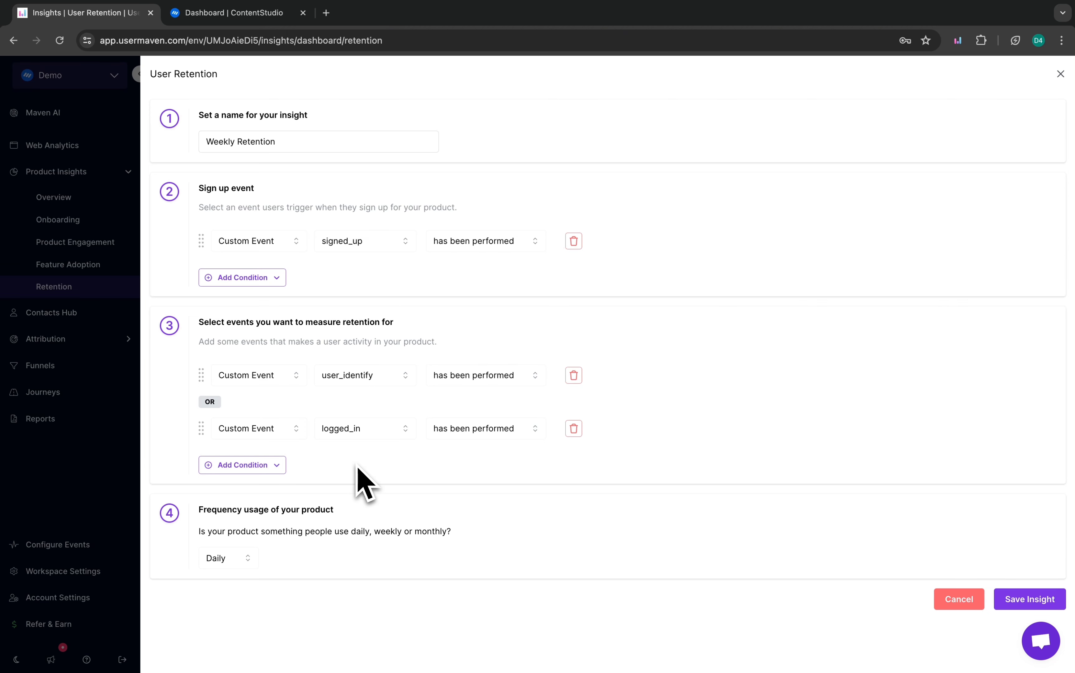
Set the product's usage frequency to Weekly and save the insight.
{"action": "left_click", "coordinate": [220, 558]}
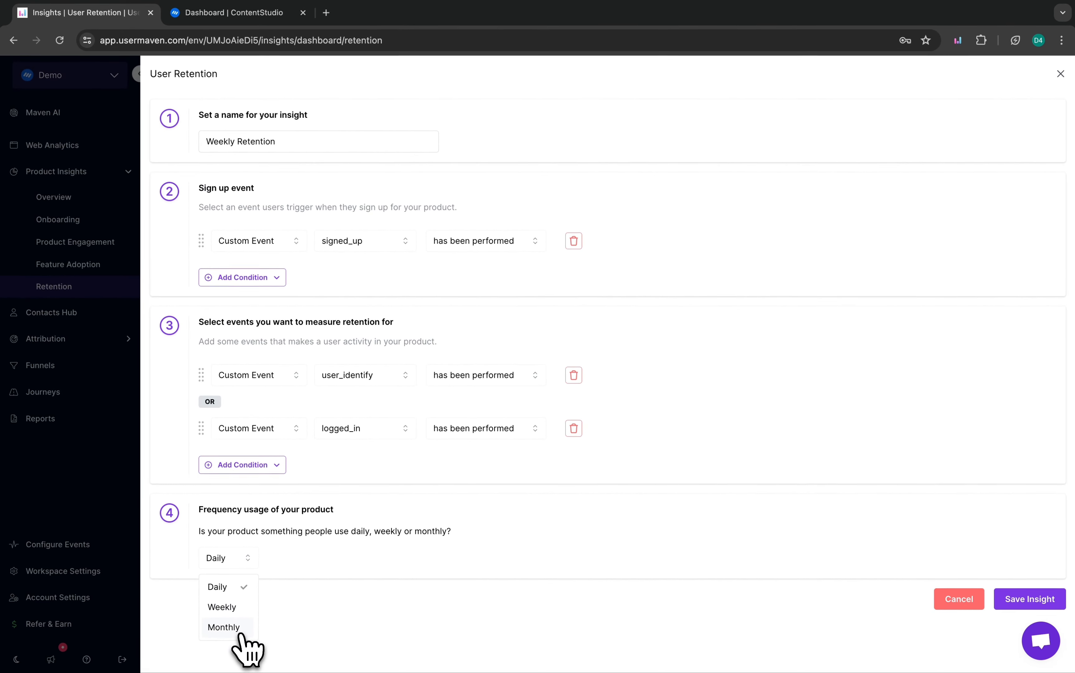
{"action": "left_click", "coordinate": [222, 607]}
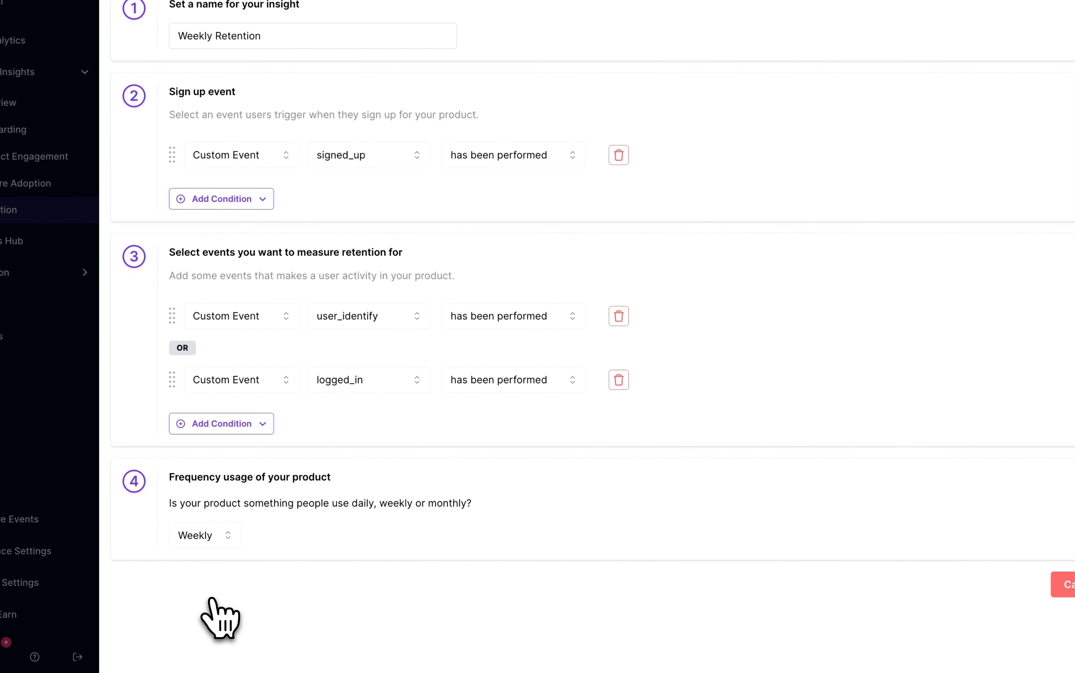
{"action": "left_click", "coordinate": [1018, 584]}
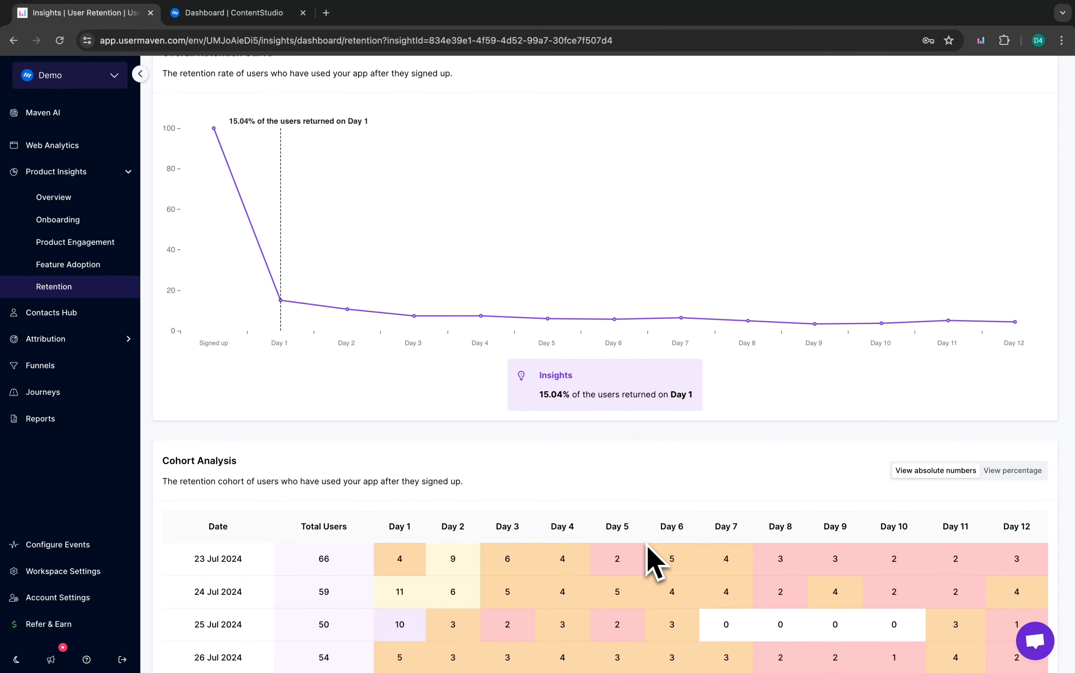
Examine the Cohort Analysis table's daily retention by sign-up date, temporarily highlighting the 6 Aug 2024 row.
{"action": "scroll", "coordinate": [654, 561], "scroll_direction": "down", "scroll_amount": 5}
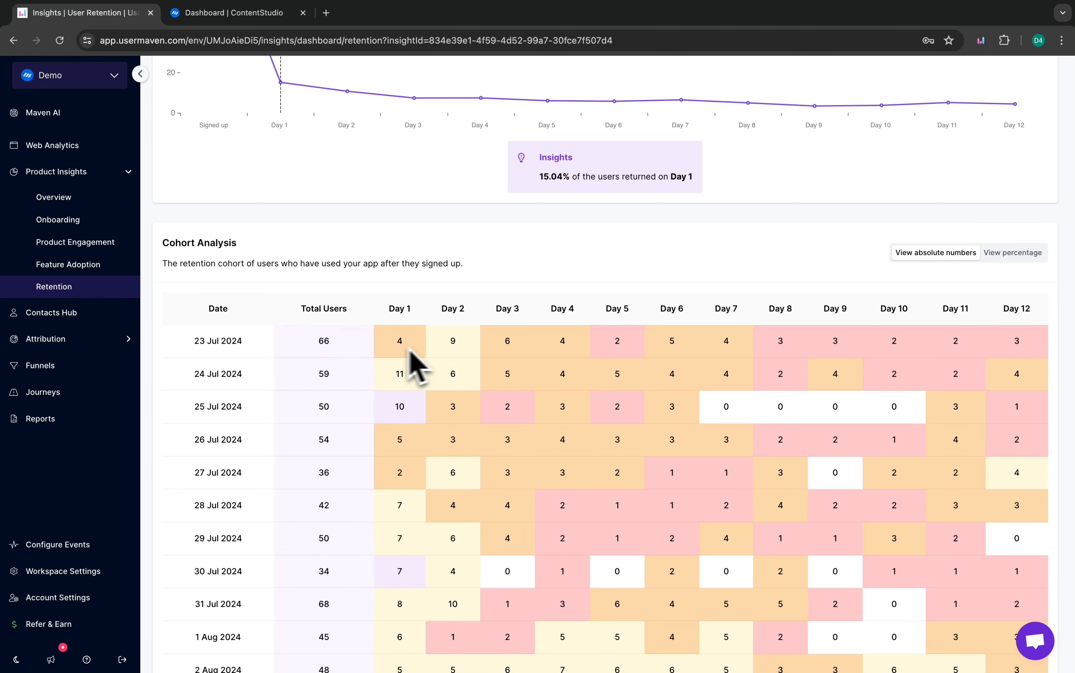
{"action": "scroll", "coordinate": [586, 501], "scroll_direction": "down", "scroll_amount": 5}
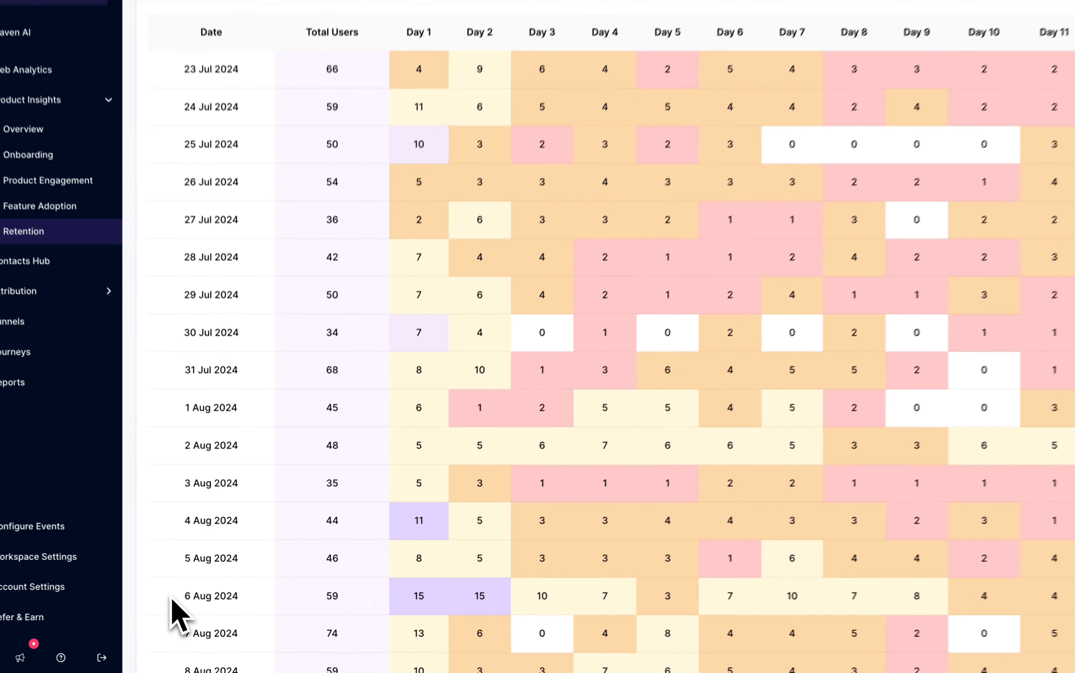
{"action": "left_click_drag", "start_coordinate": [172, 599], "coordinate": [1072, 616]}
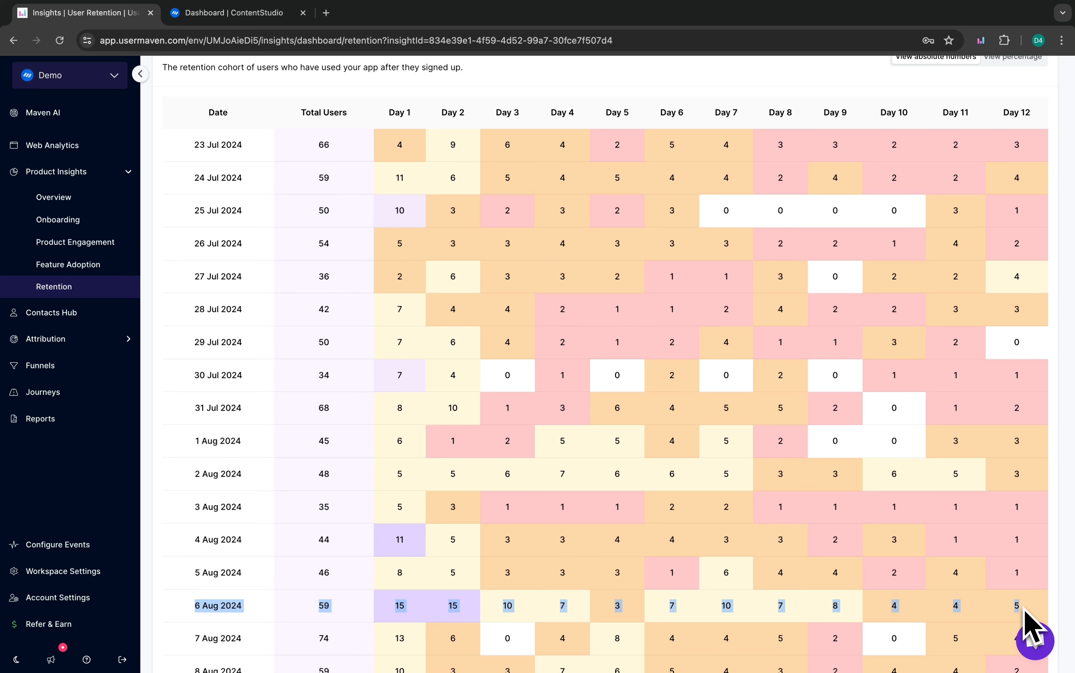
{"action": "scroll", "coordinate": [1028, 621], "scroll_direction": "down", "scroll_amount": 2}
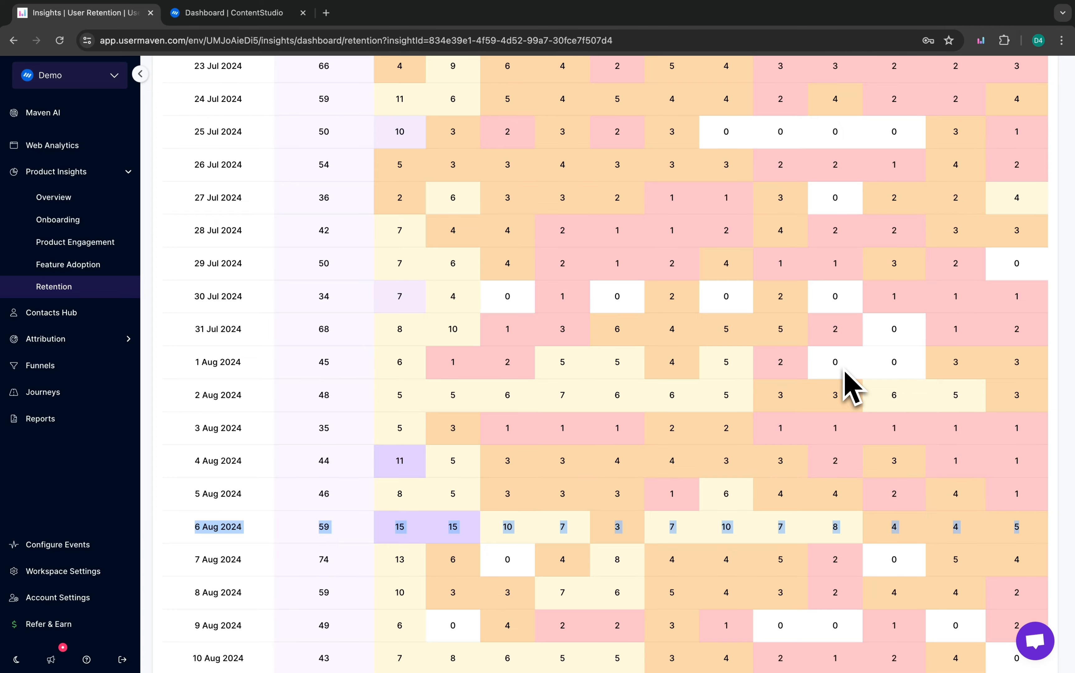
{"action": "left_click", "coordinate": [372, 531]}
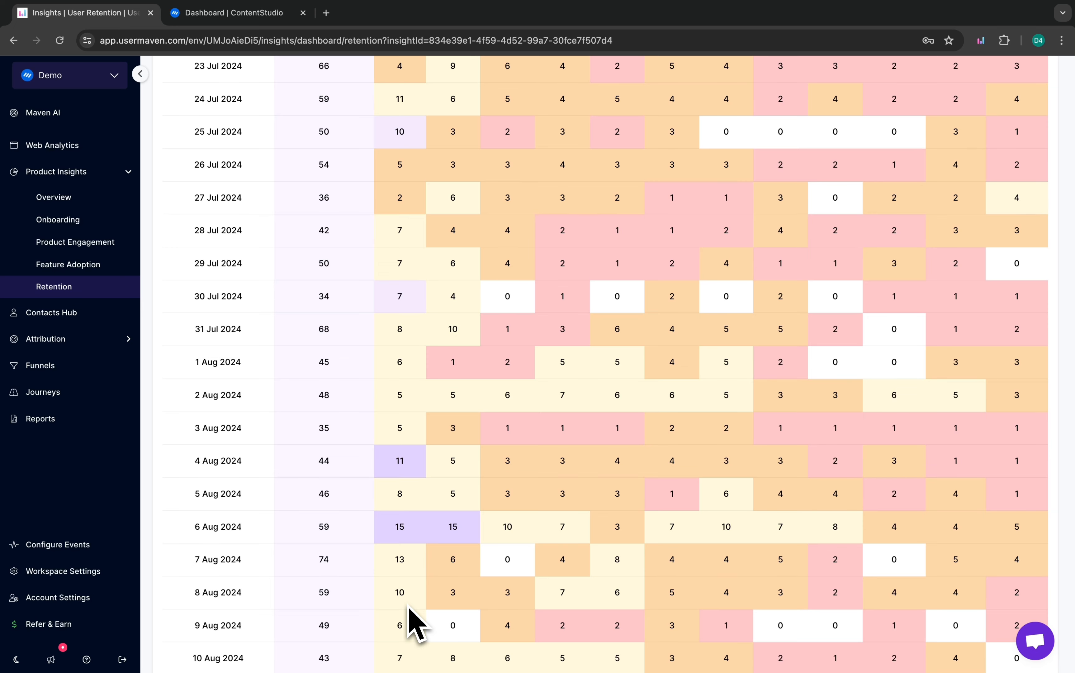
{"action": "scroll", "coordinate": [409, 607], "scroll_direction": "down", "scroll_amount": 6}
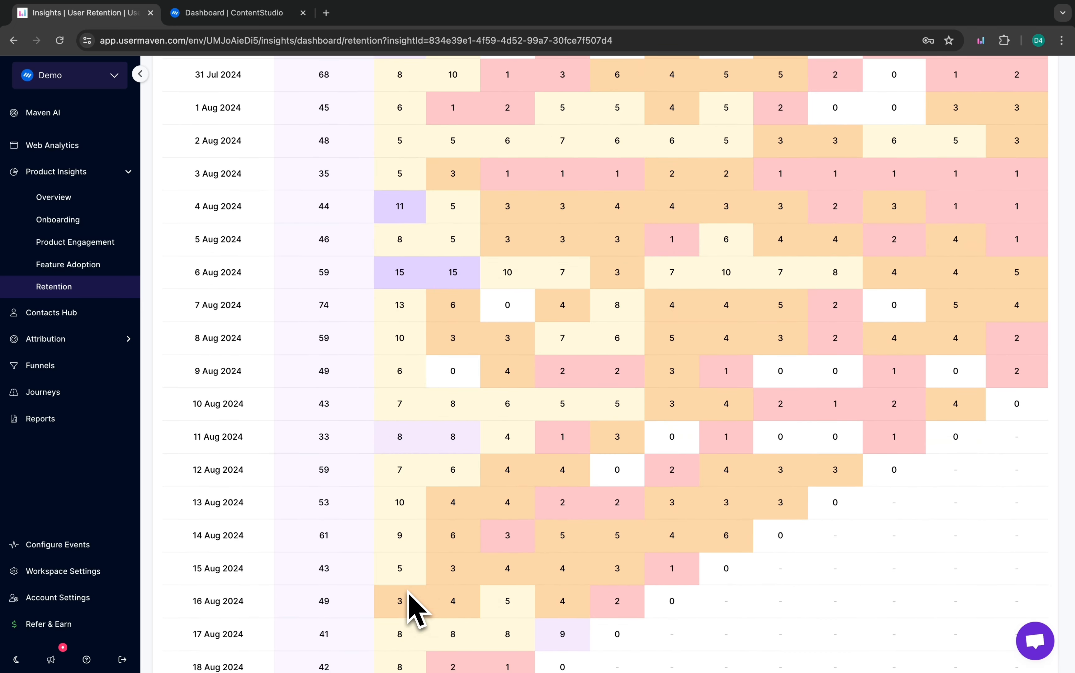